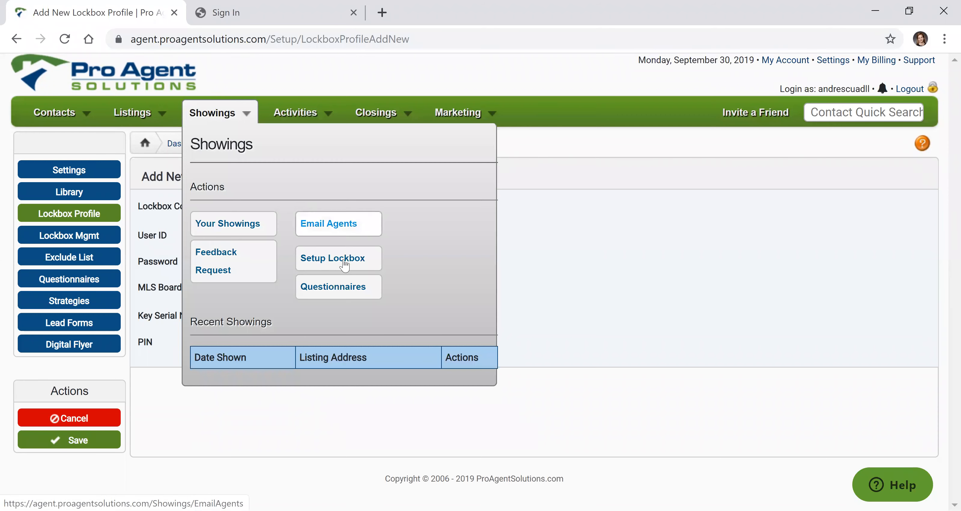
Open the lockbox setup for showings and set the new profile's lockbox company to Supra.
left_click(347, 262)
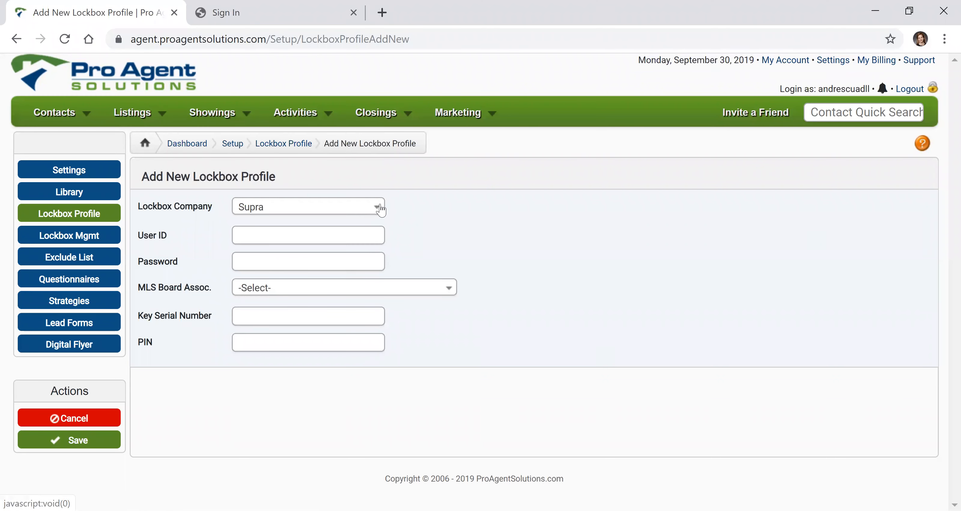
left_click(376, 206)
left_click(312, 266)
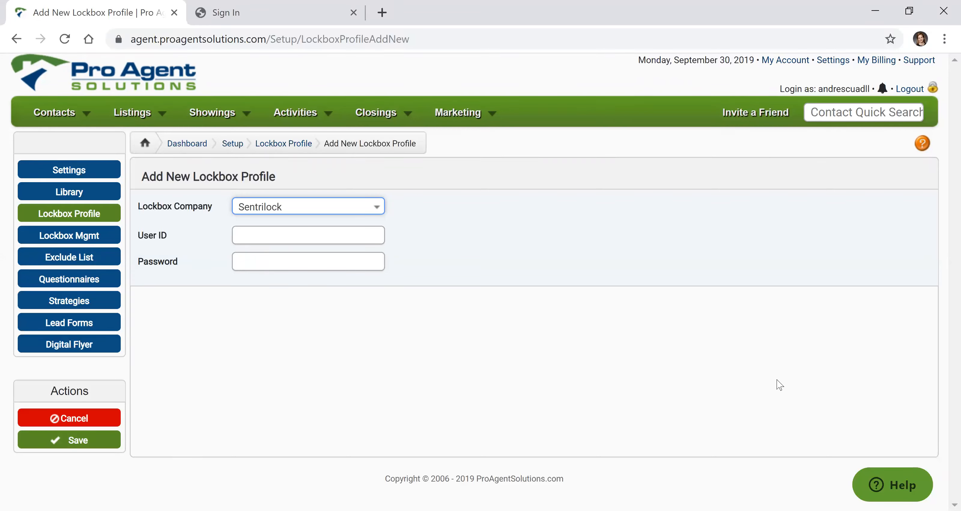
left_click(378, 211)
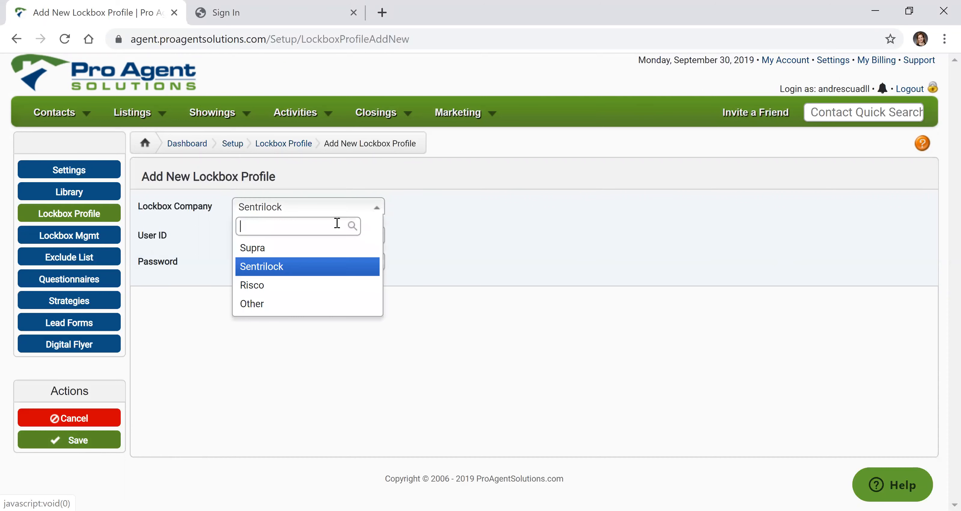
left_click(274, 250)
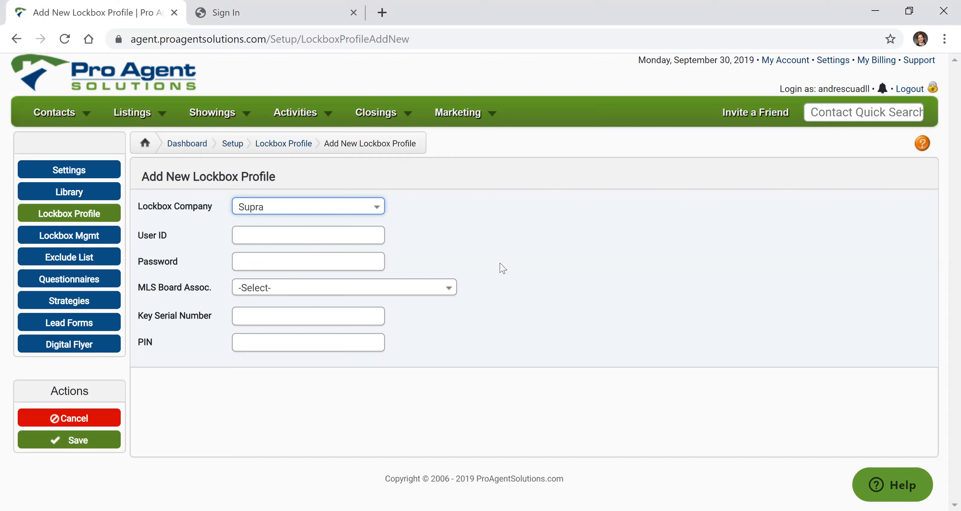
Look at the user ID recovery page on the Supra sign-in site and return to the login page.
left_click(263, 17)
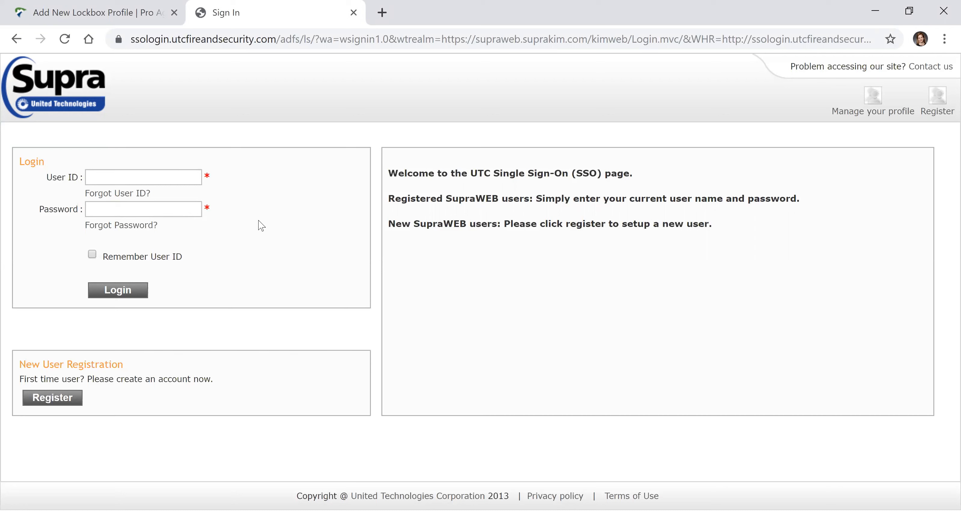
left_click(130, 196)
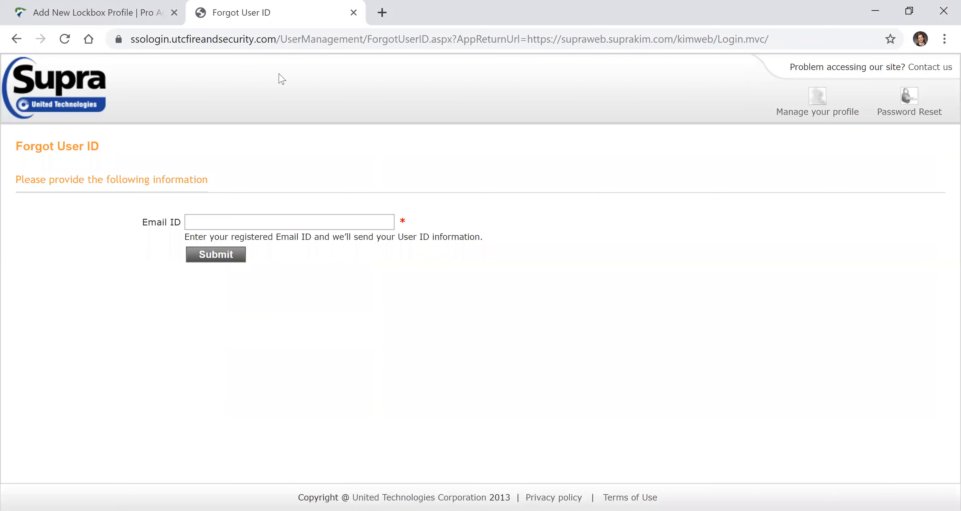
left_click(15, 39)
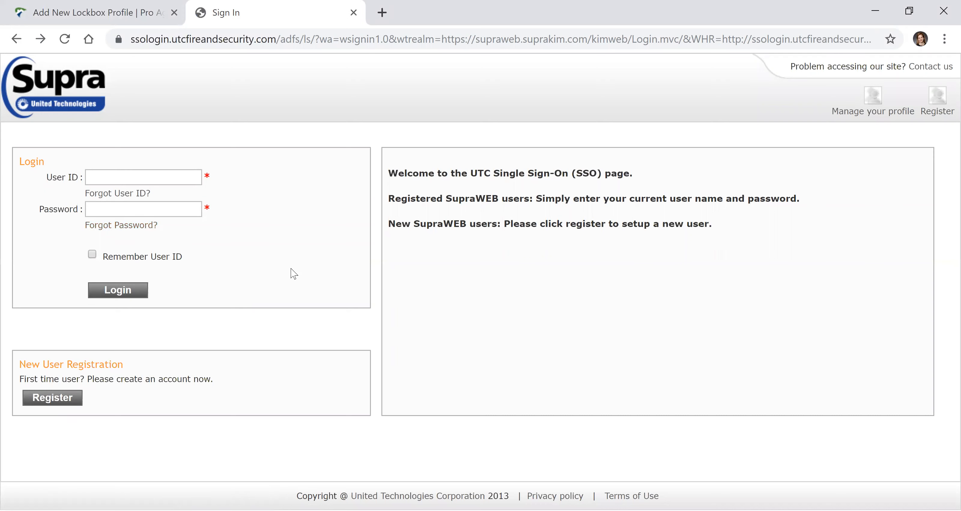
Switch back to the Pro Agent Solutions lockbox profile form and enter suprauserid as the user ID.
left_click(94, 16)
left_click(288, 234)
type("supra")
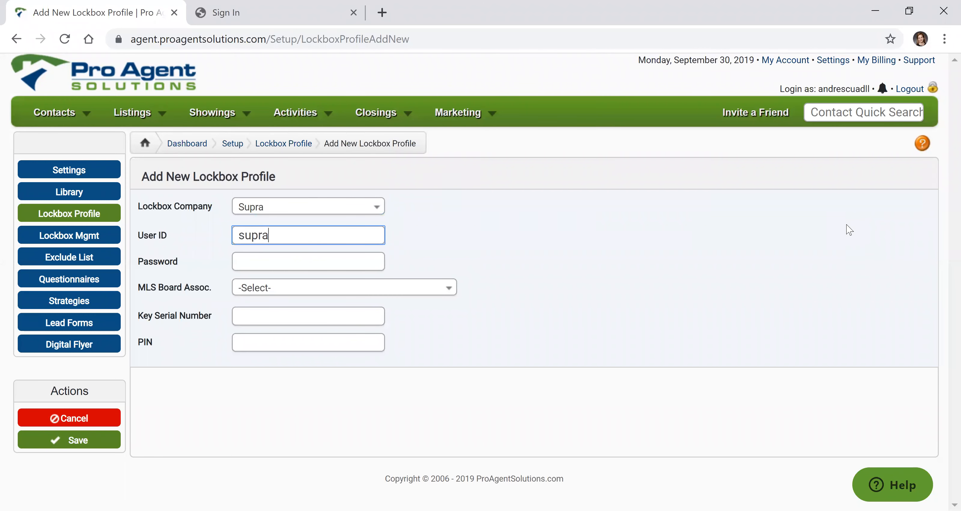
type("userif")
key("BackSpace")
type("d")
Enter the Supra account password in the new lockbox profile.
left_click(325, 266)
type("suprapass")
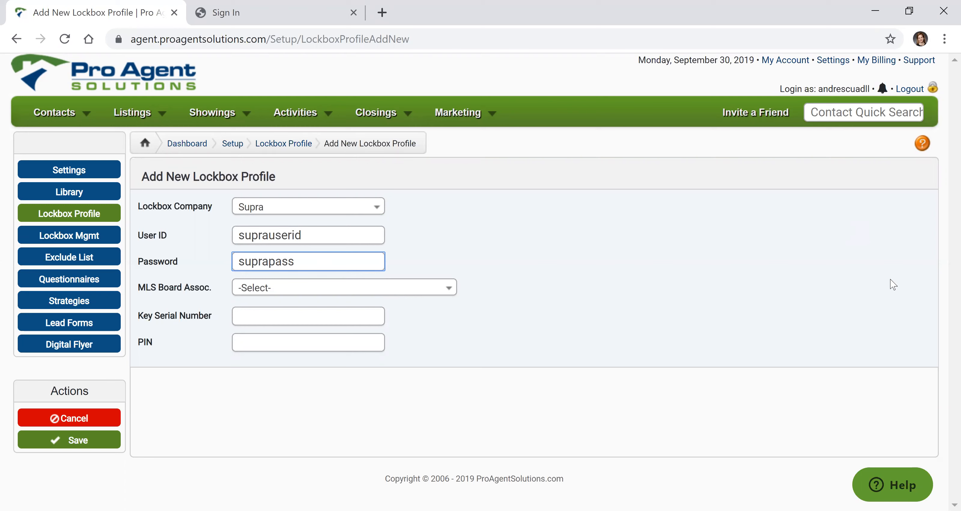
type("word")
Set the profile's MLS board association to WA | Northwest MLS, searching the boards for "wa".
left_click(451, 289)
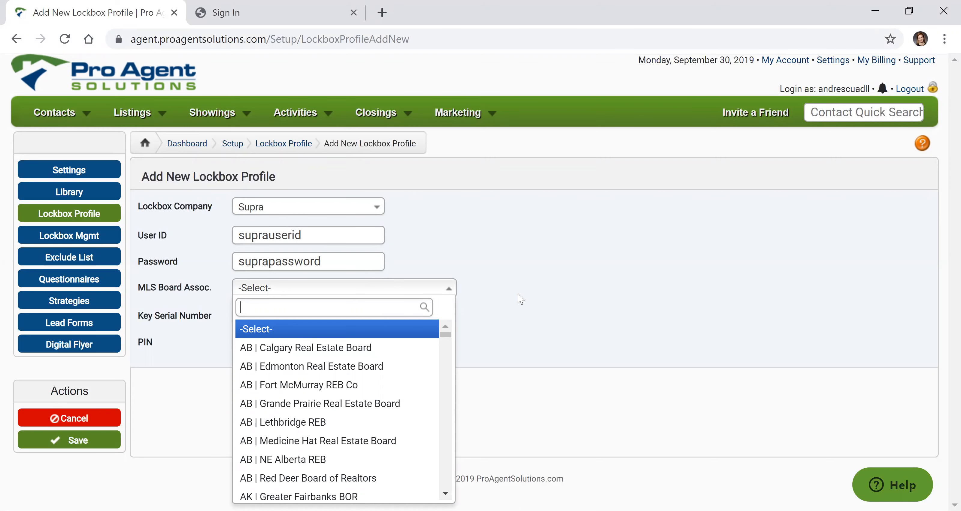
type("wa")
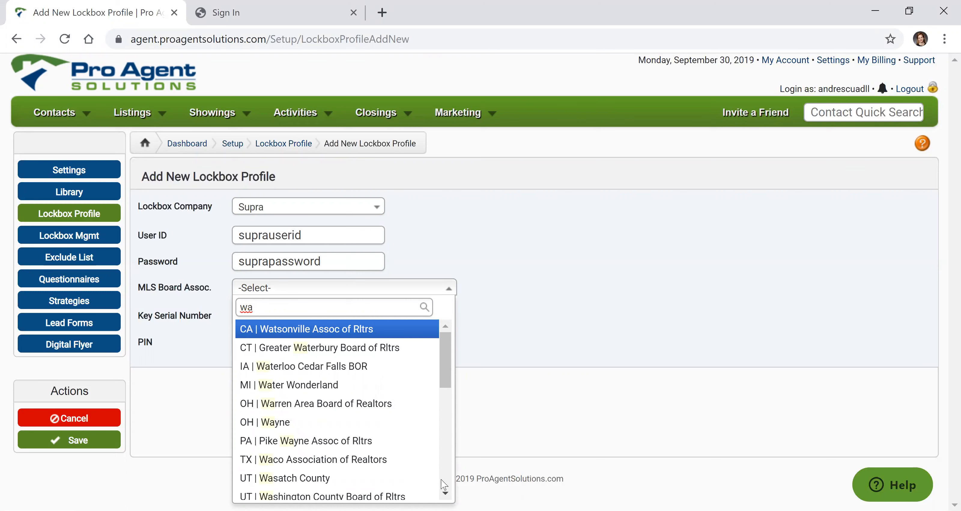
scroll(444, 484, "down", 4)
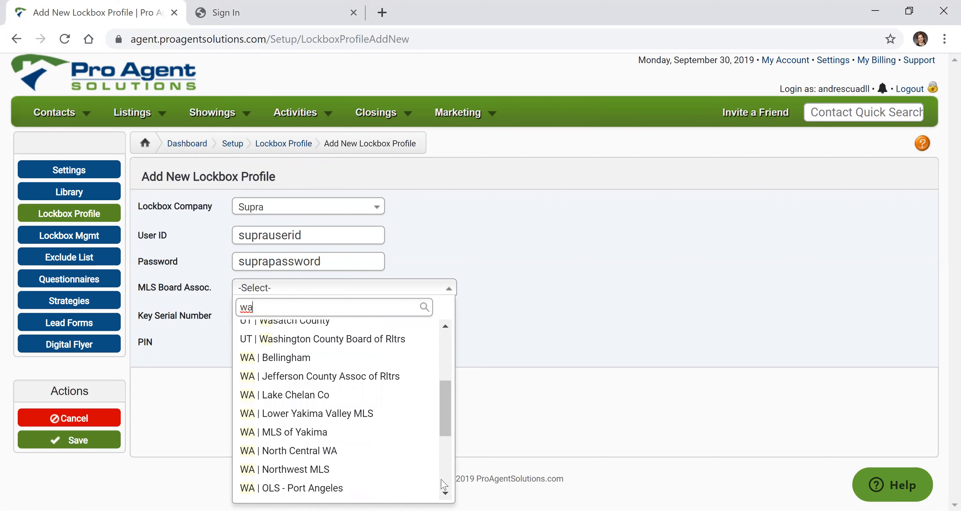
left_click(342, 469)
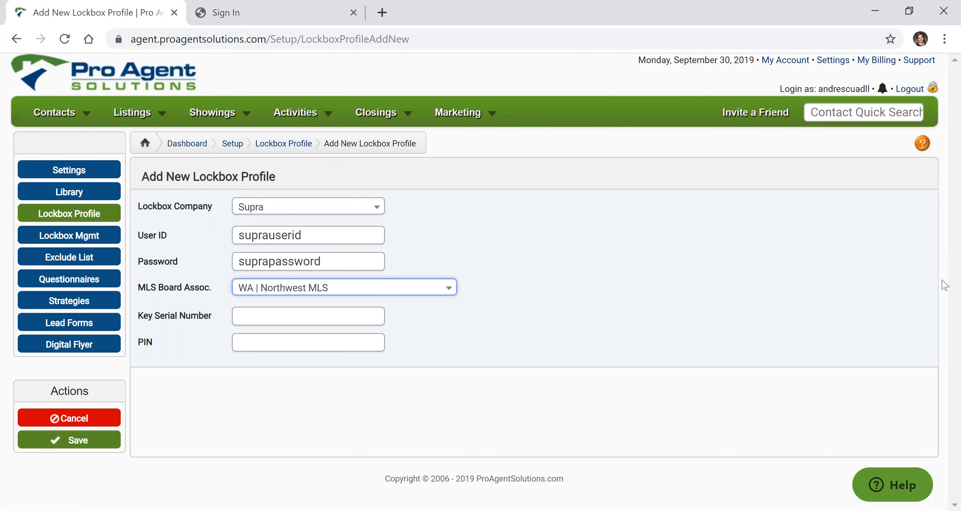
Enter the key serial number and the PIN, and save the new lockbox profile.
left_click(298, 316)
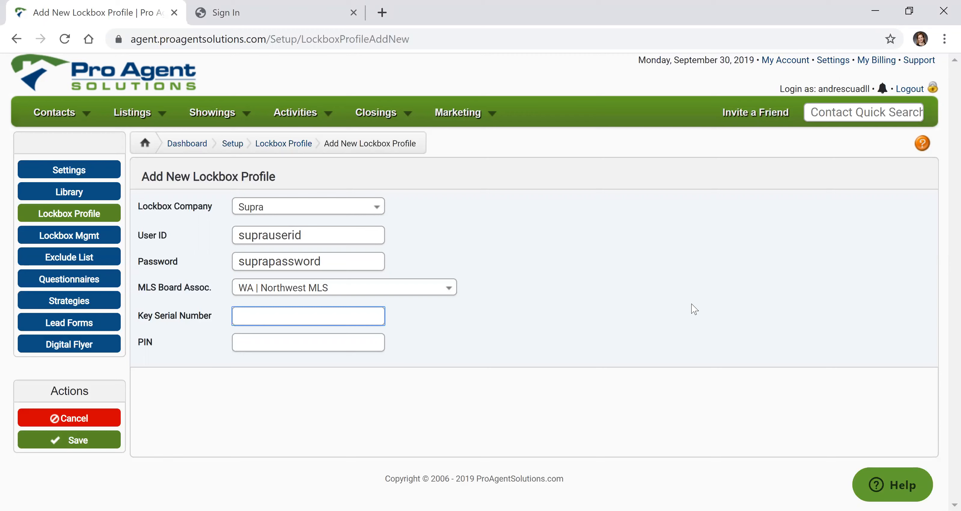
type("234567")
left_click(241, 340)
type("1234")
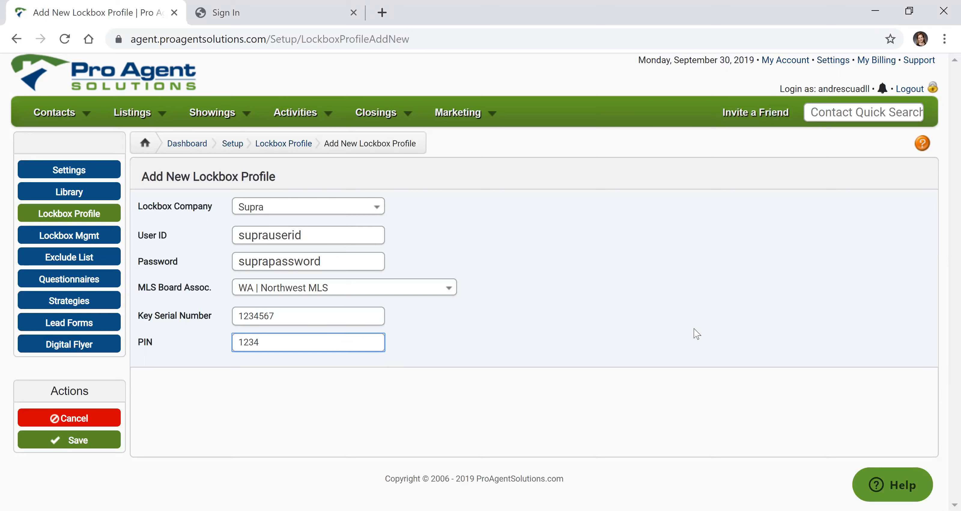
left_click(83, 440)
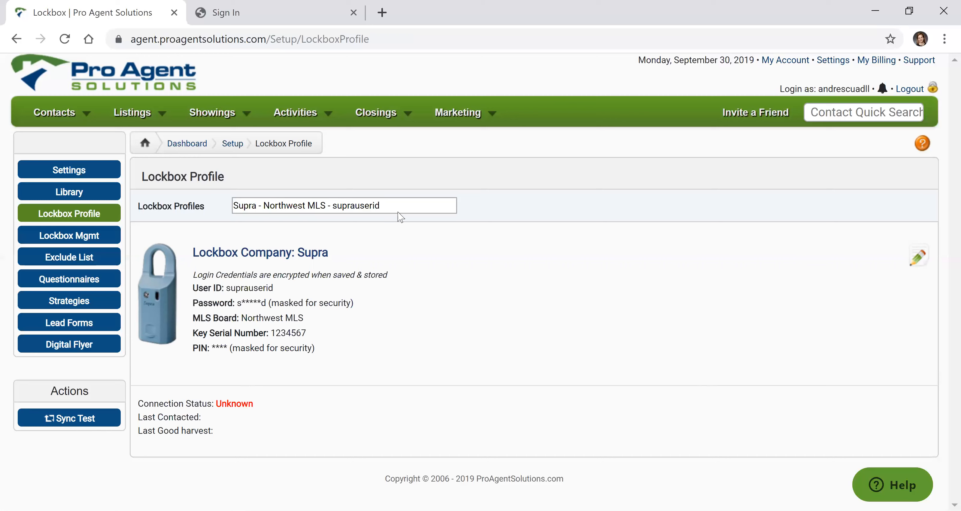
Add lockbox number 1234567 in Lockbox Management for the Supra Northwest MLS profile and save it.
left_click(77, 241)
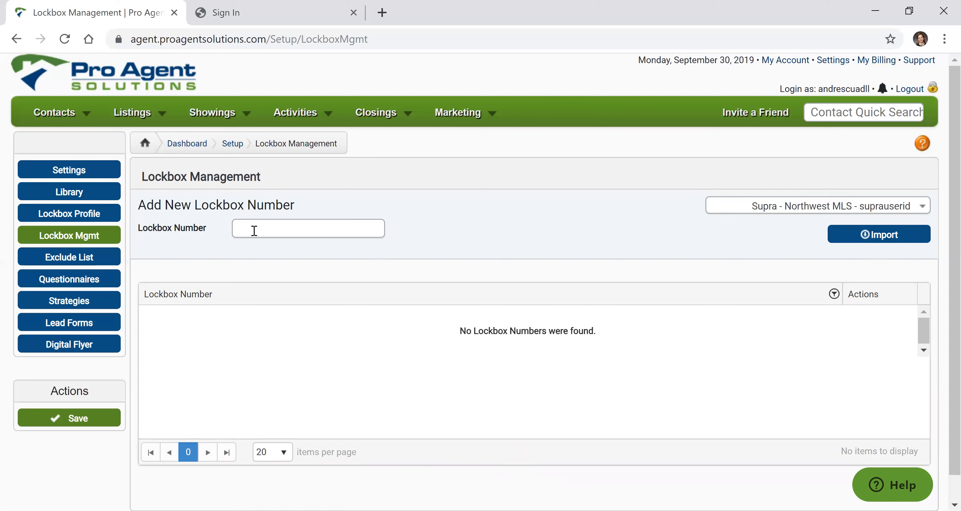
left_click(245, 225)
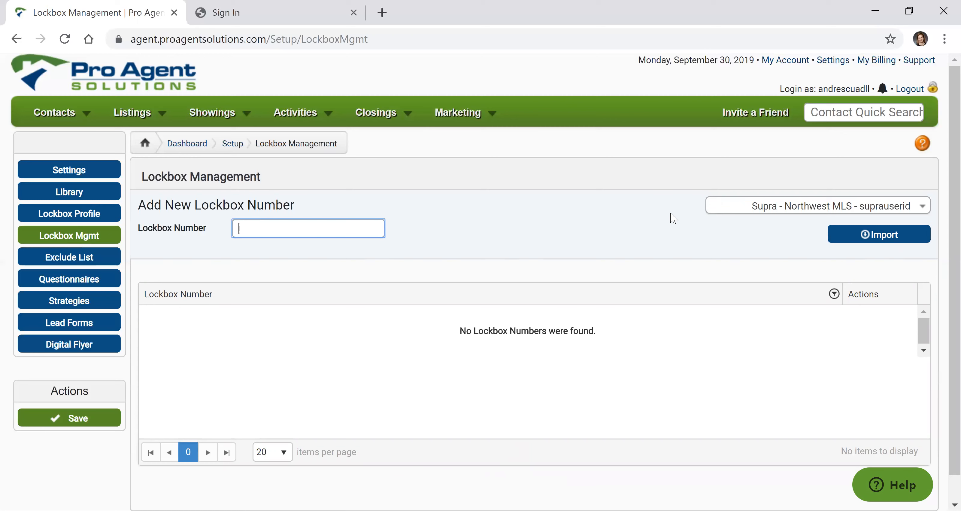
type("1234567")
left_click(72, 420)
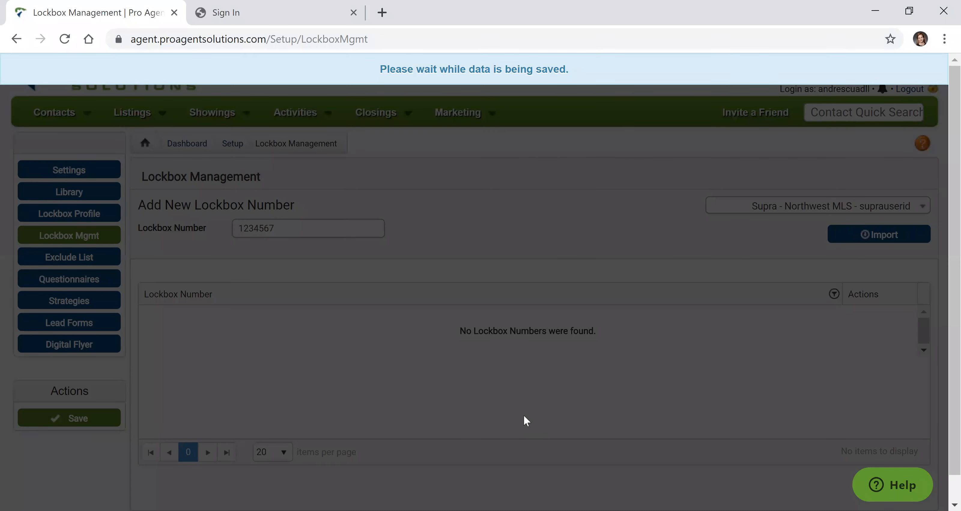